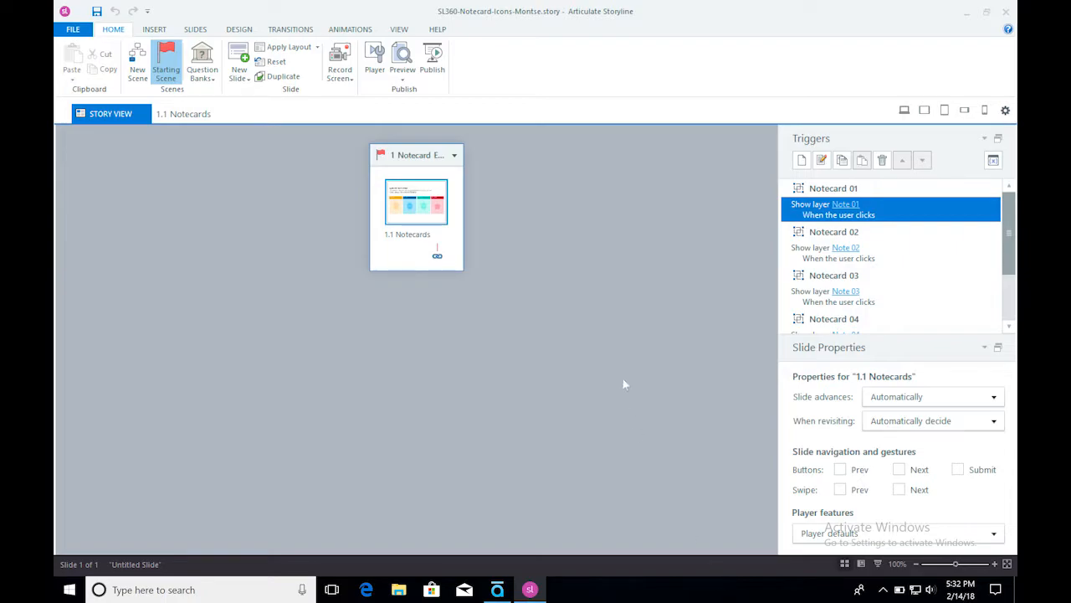
# - Open the 1.1 Notecards slide and start a new trigger that executes JavaScript when Notecard 01 is clicked
pyautogui.doubleClick(423, 204)
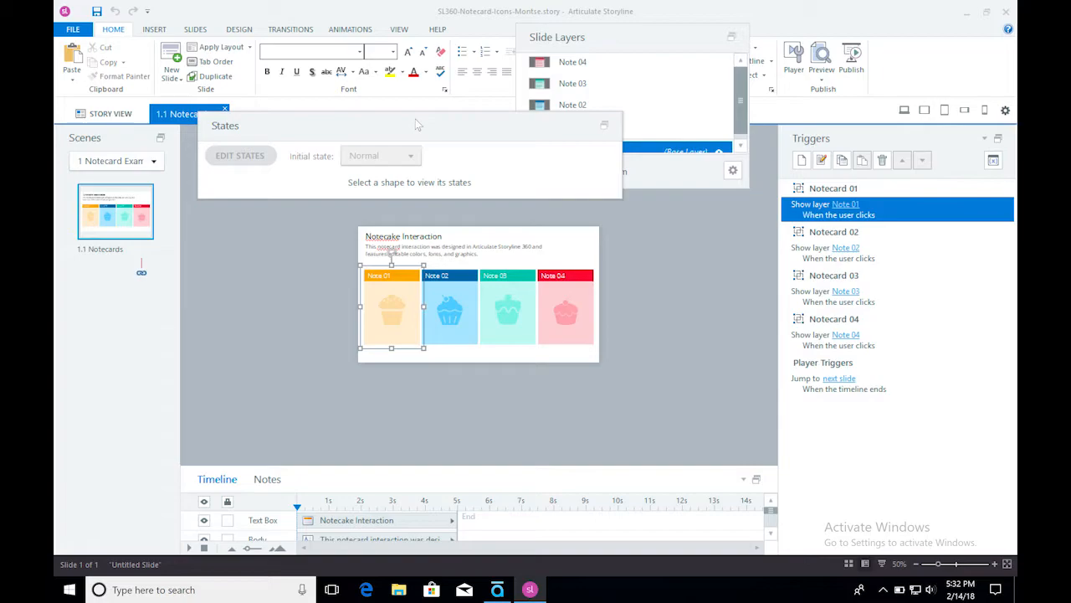
pyautogui.moveTo(418, 123); pyautogui.dragTo(357, 75)
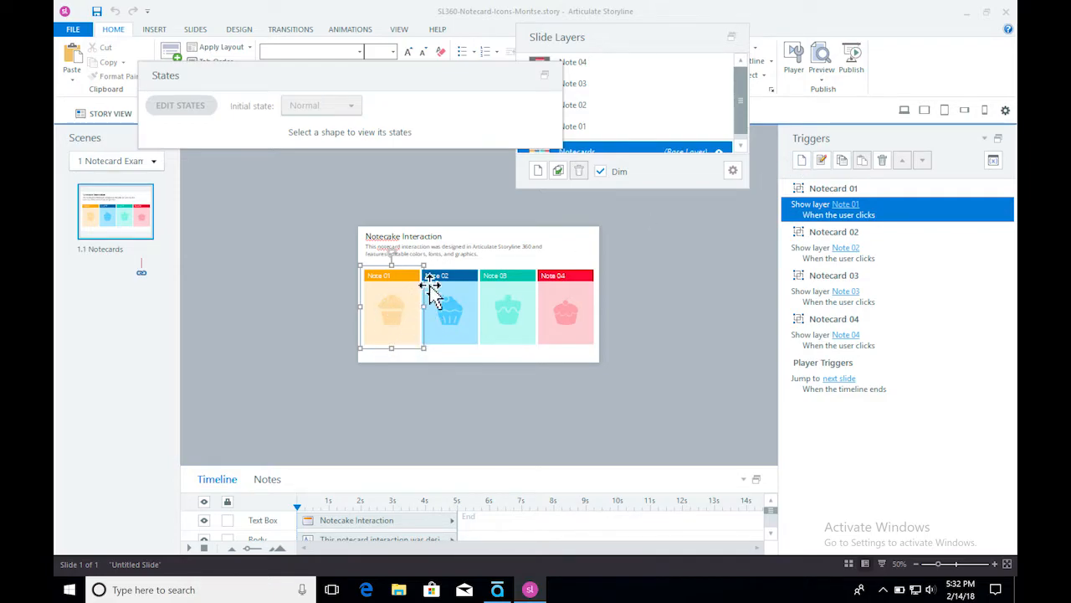
pyautogui.click(802, 161)
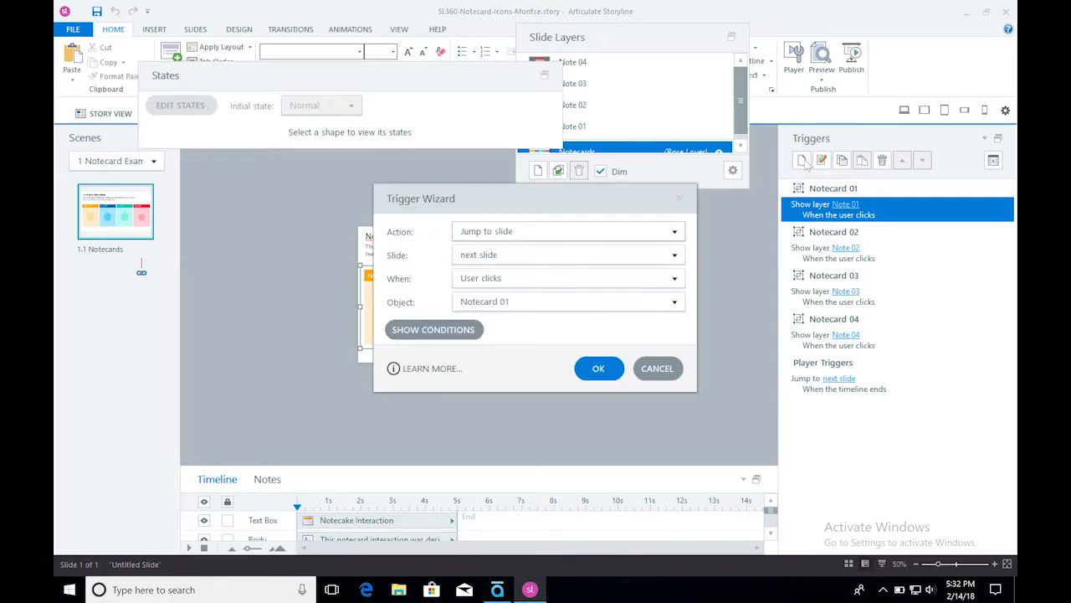
pyautogui.click(668, 234)
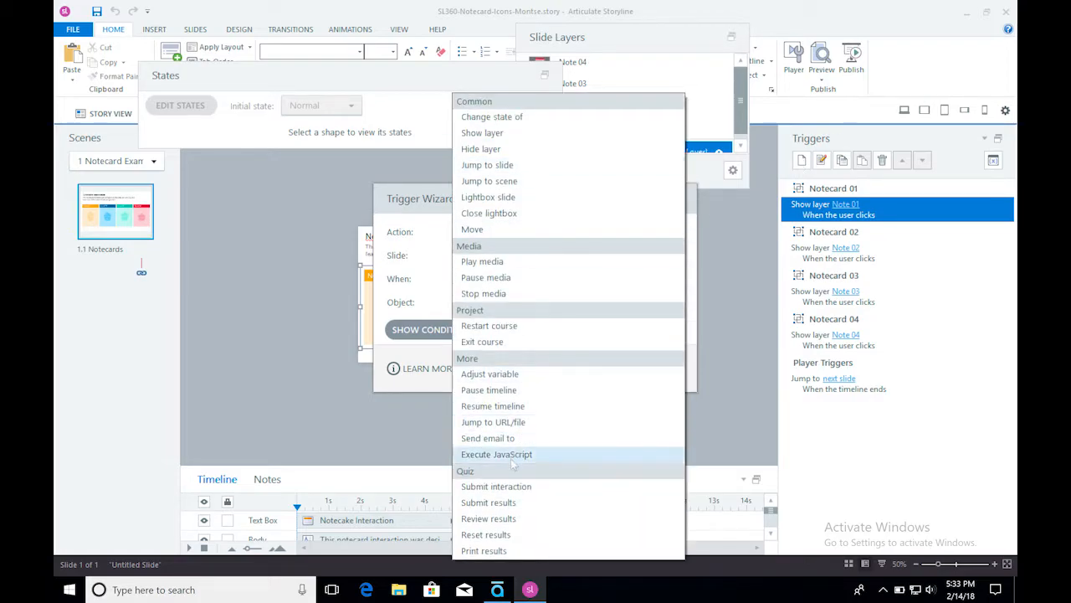
pyautogui.click(513, 456)
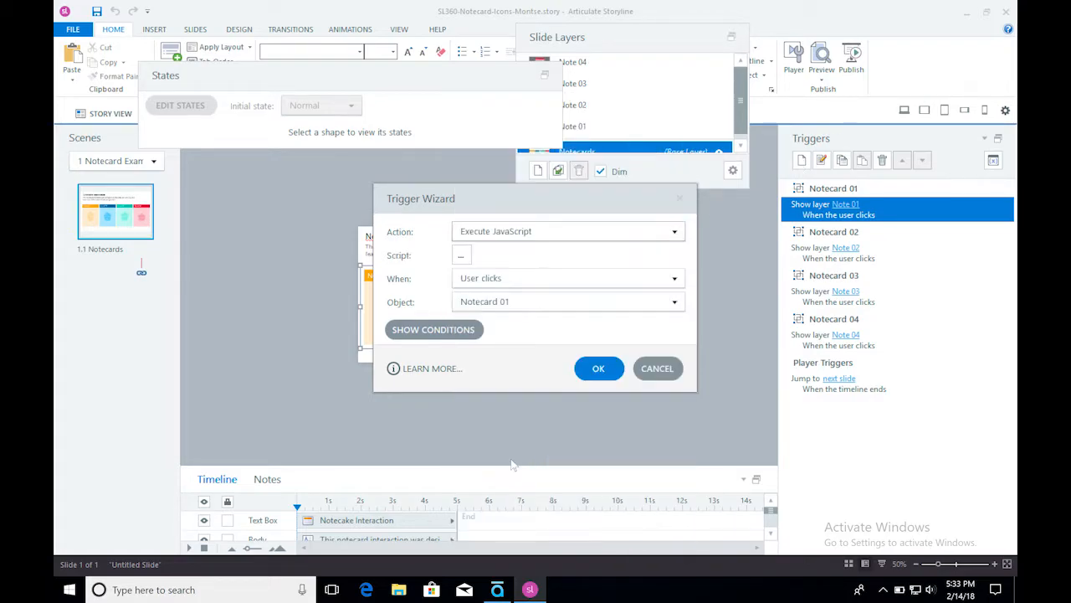
pyautogui.click(471, 264)
pyautogui.click(470, 265)
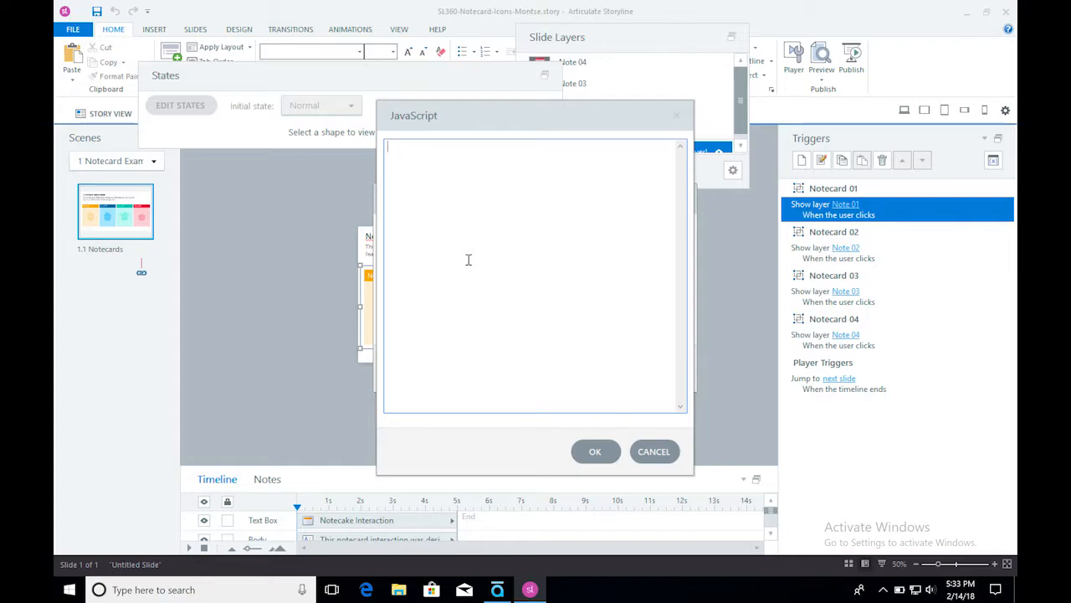
pyautogui.write("send_statement('http://example.com/xapi/experienced', 'experienced', 'http://example.com/note01', 'Note 01', 'in the Notecake Interaction');")
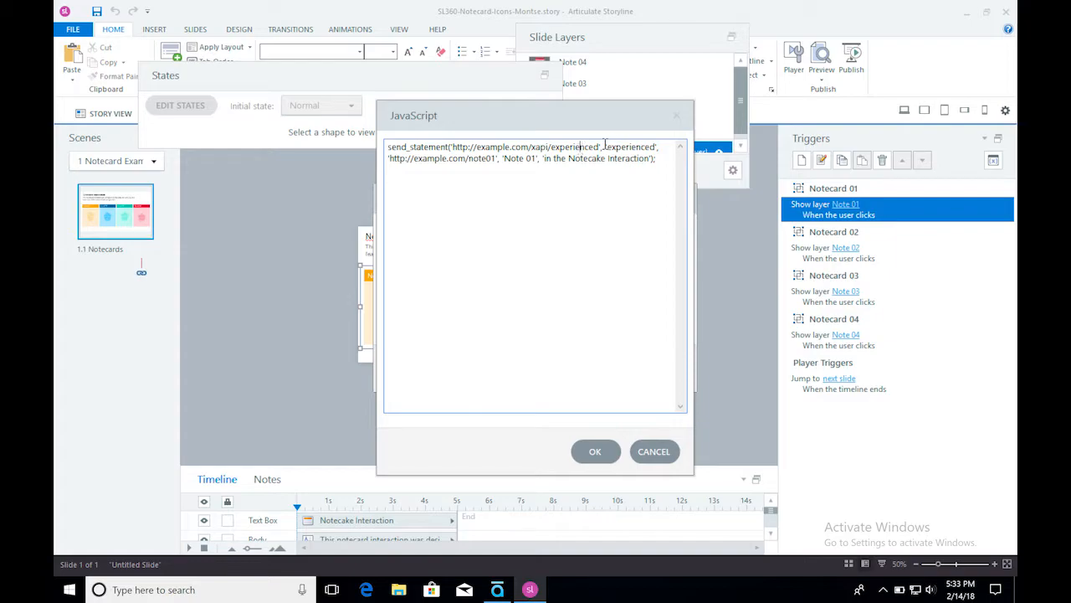
# - Review the verb URL, activity URL, activity name and description arguments of the send_statement script
pyautogui.moveTo(599, 147); pyautogui.dragTo(456, 147)
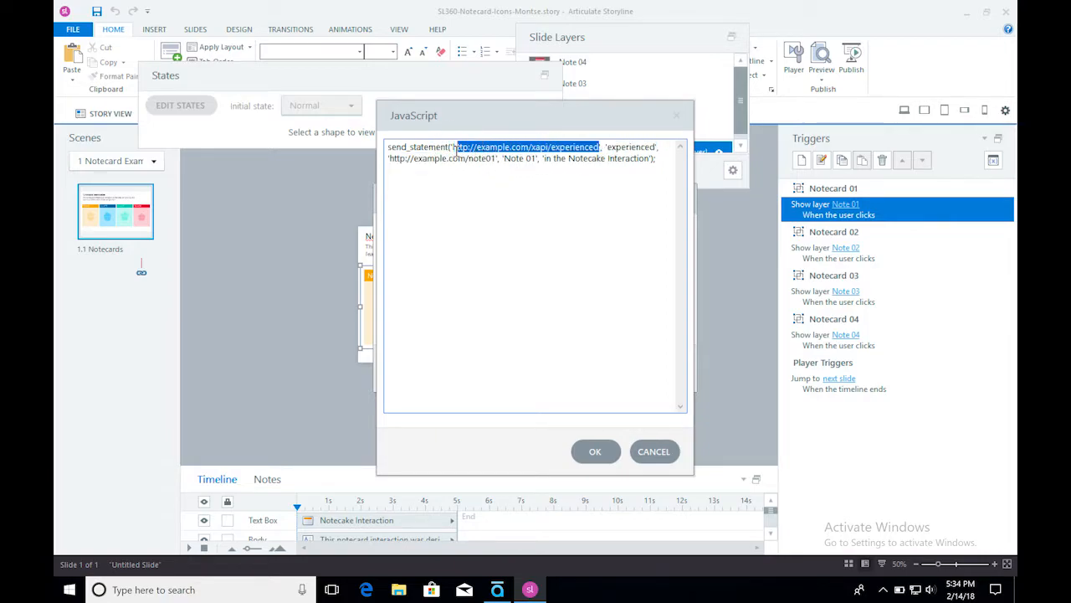
pyautogui.click(517, 148)
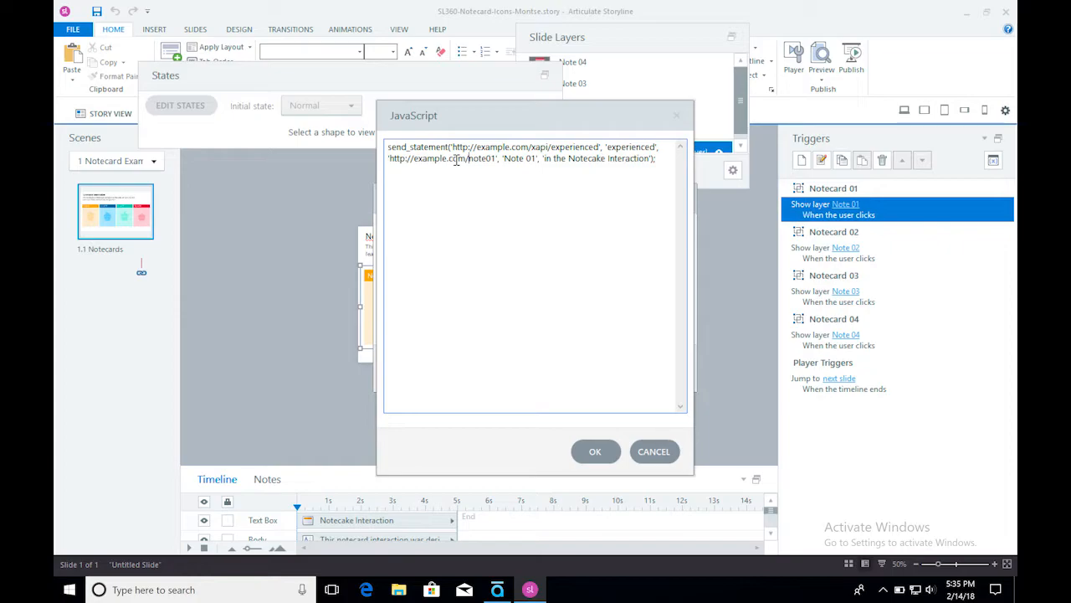
pyautogui.moveTo(459, 163); pyautogui.dragTo(441, 162)
pyautogui.click(441, 162)
pyautogui.click(493, 159)
pyautogui.click(504, 161)
pyautogui.write(',')
pyautogui.click(525, 160)
pyautogui.press('BackSpace')
pyautogui.click(552, 160)
# - Switch to Yet Analytics in Chrome, examine the Activity Stream of the Storyline Test LRS, and return to Storyline
pyautogui.moveTo(442, 596)
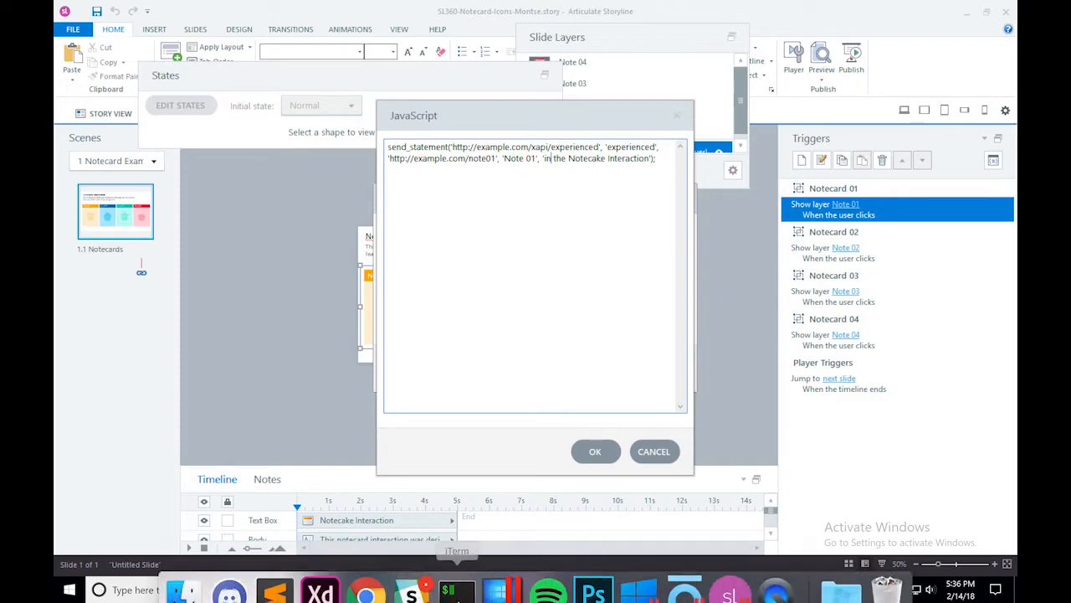
pyautogui.click(366, 574)
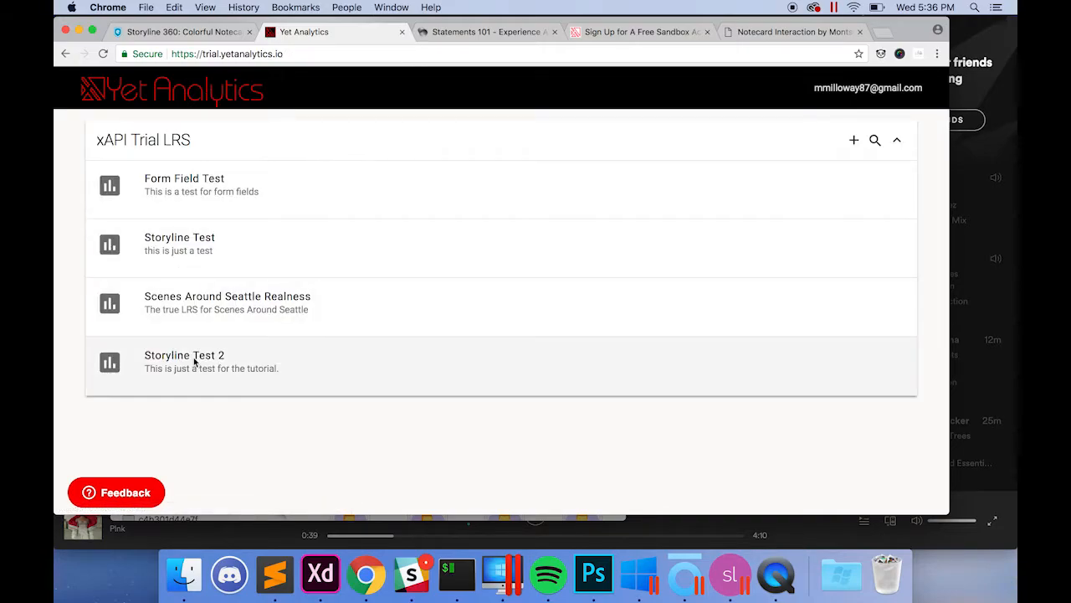
pyautogui.click(194, 360)
pyautogui.click(242, 96)
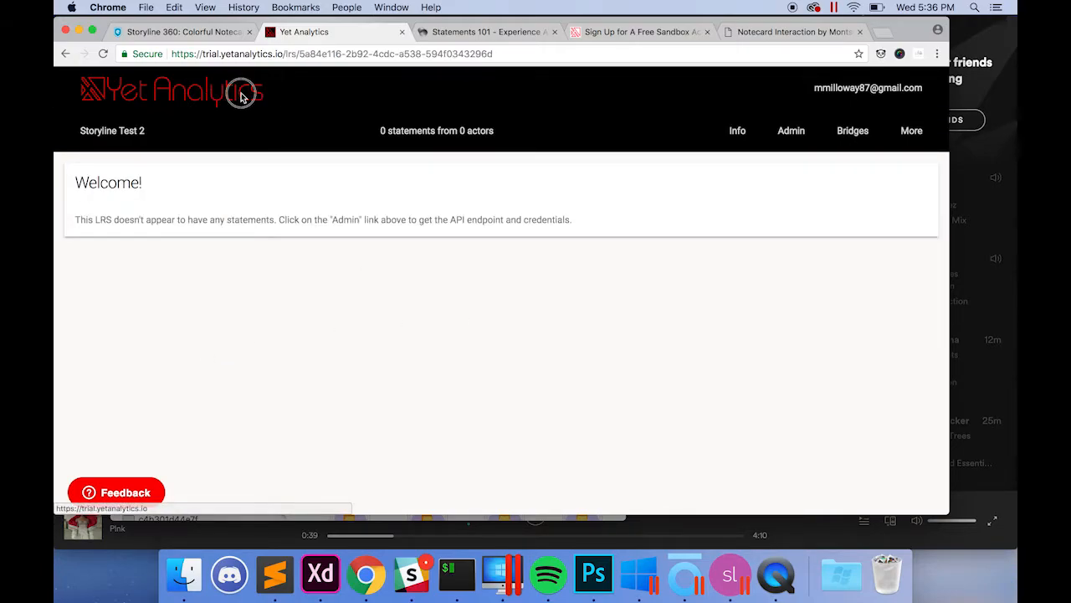
pyautogui.click(233, 258)
pyautogui.scroll(-5, 581, 227)
pyautogui.scroll(-10, 580, 227)
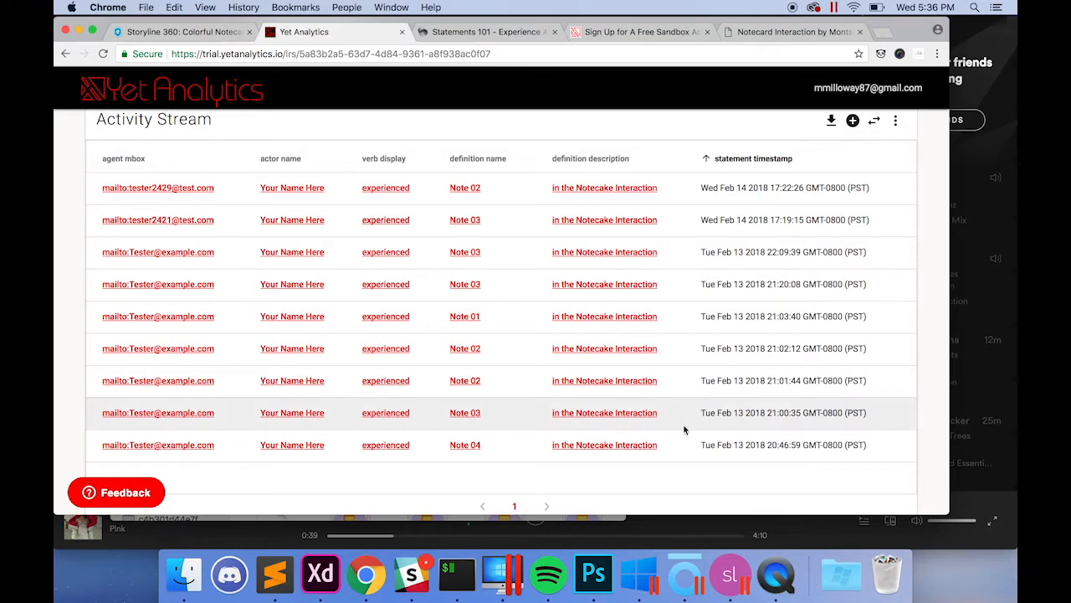
pyautogui.click(730, 576)
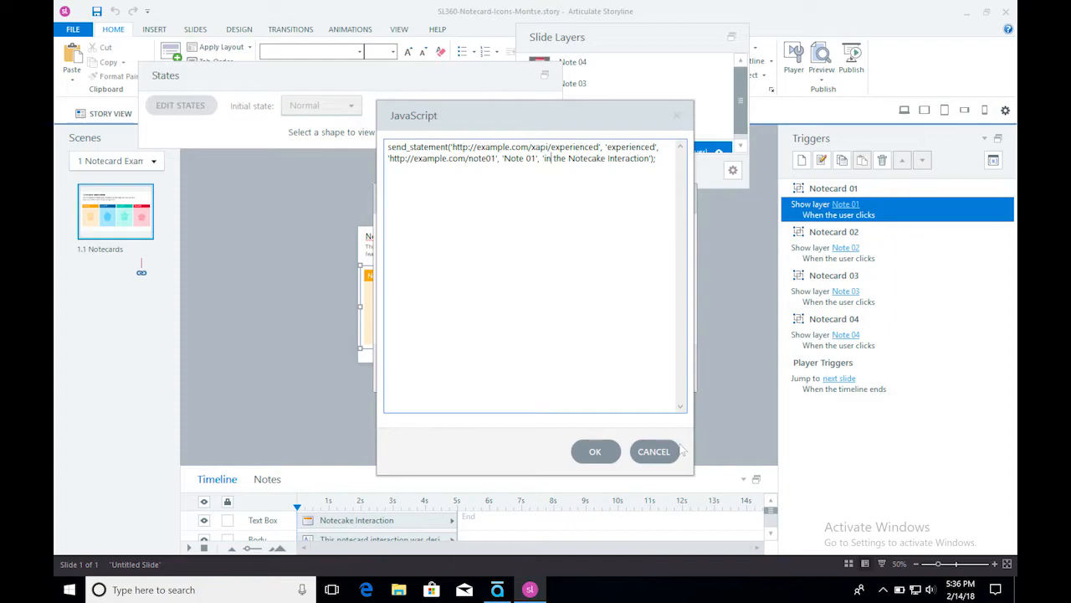
# - Save the Notecard 01 JavaScript trigger and move it above the Show layer Note 01 trigger
pyautogui.click(595, 456)
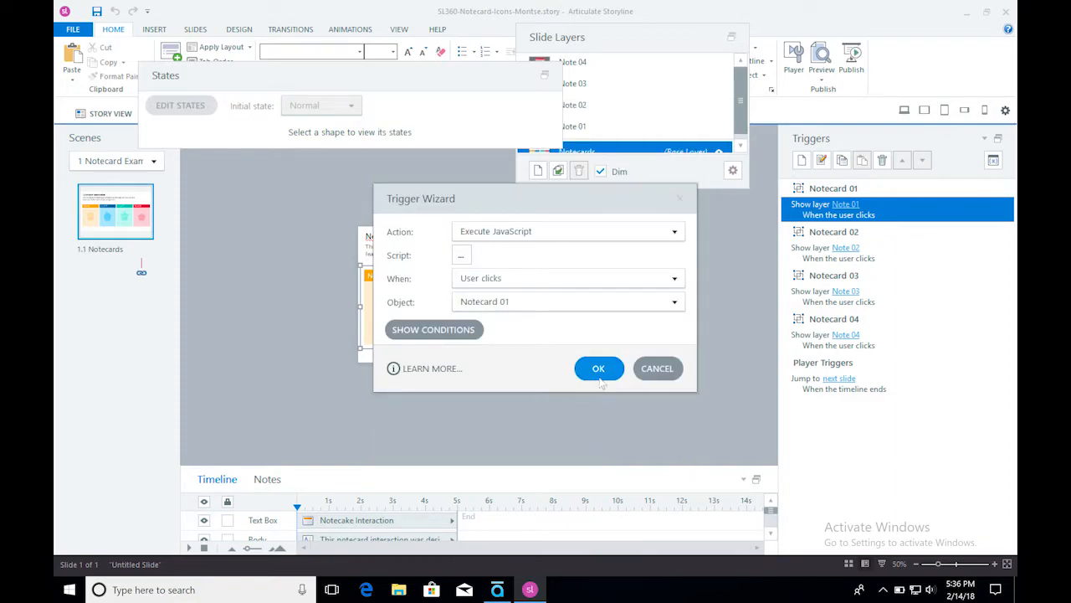
pyautogui.click(598, 371)
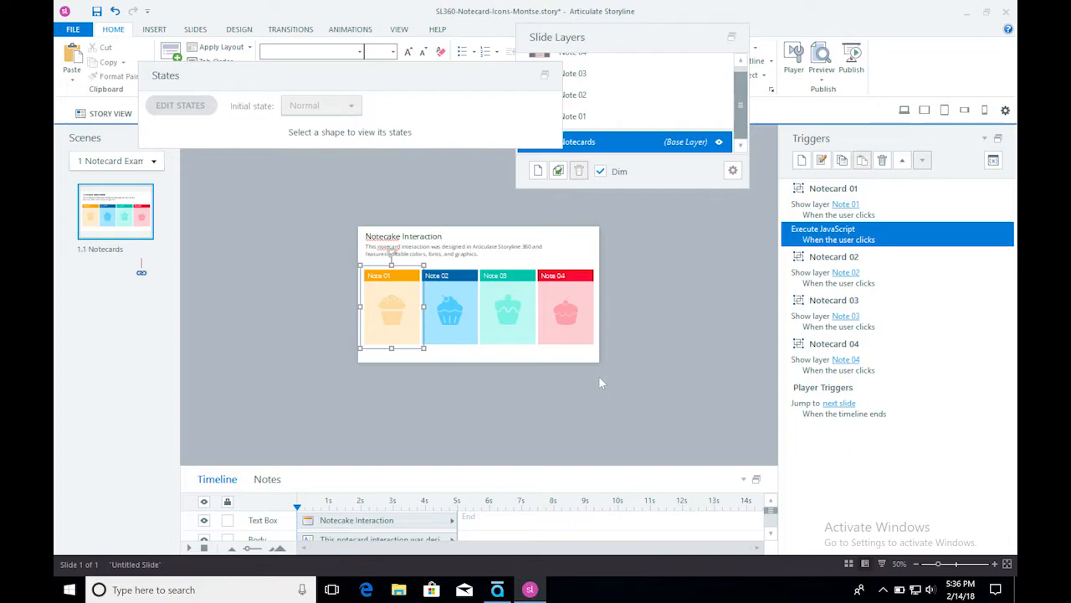
pyautogui.click(902, 161)
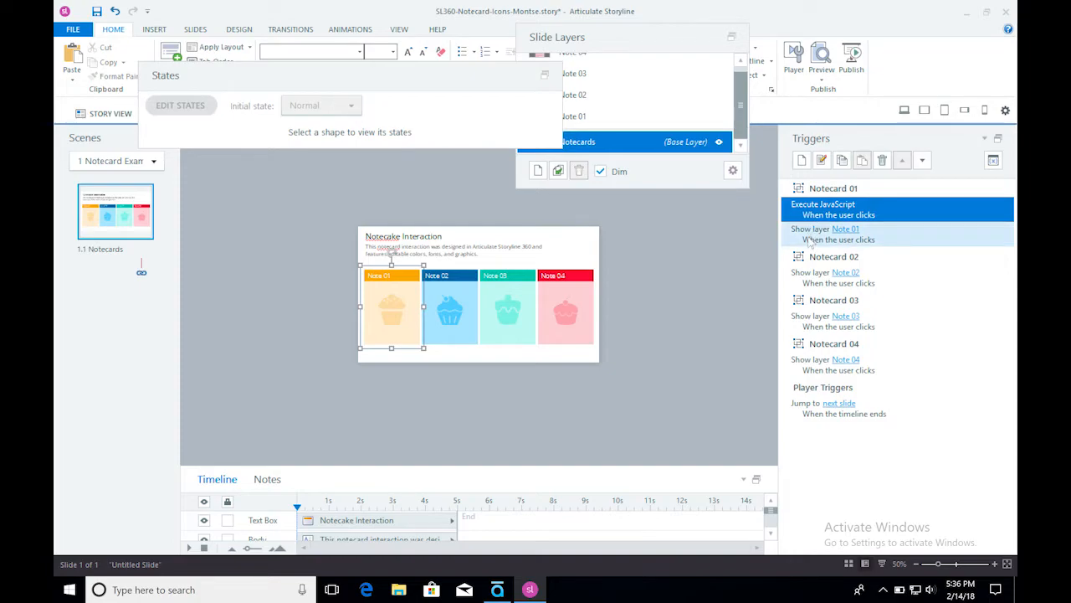
# - Copy the Notecard 01 JavaScript trigger to Notecard 02 and place it above the Show layer Note 02 trigger
pyautogui.click(813, 277)
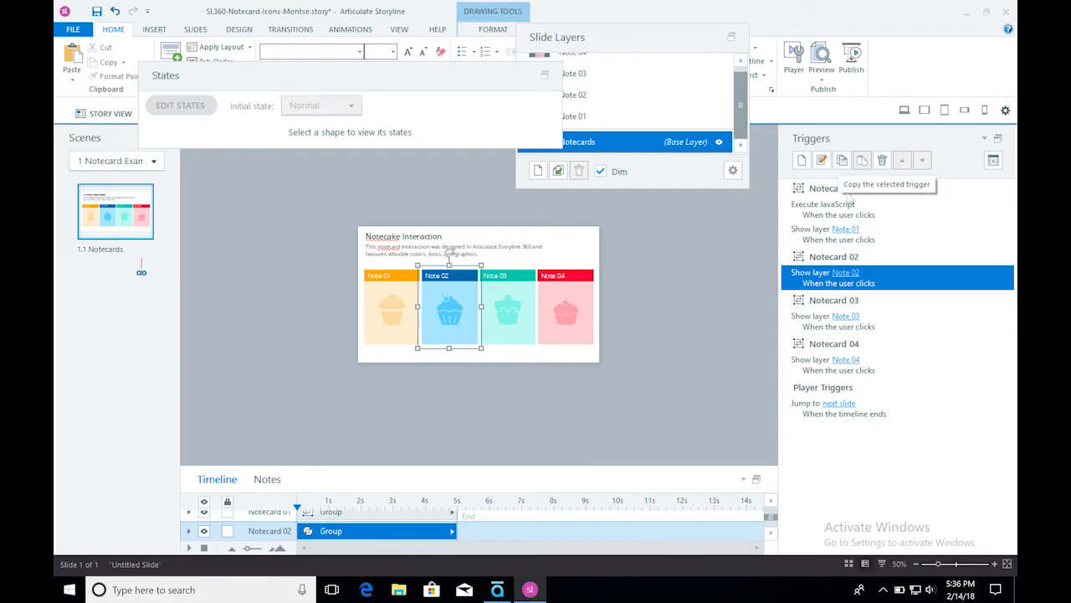
pyautogui.click(824, 209)
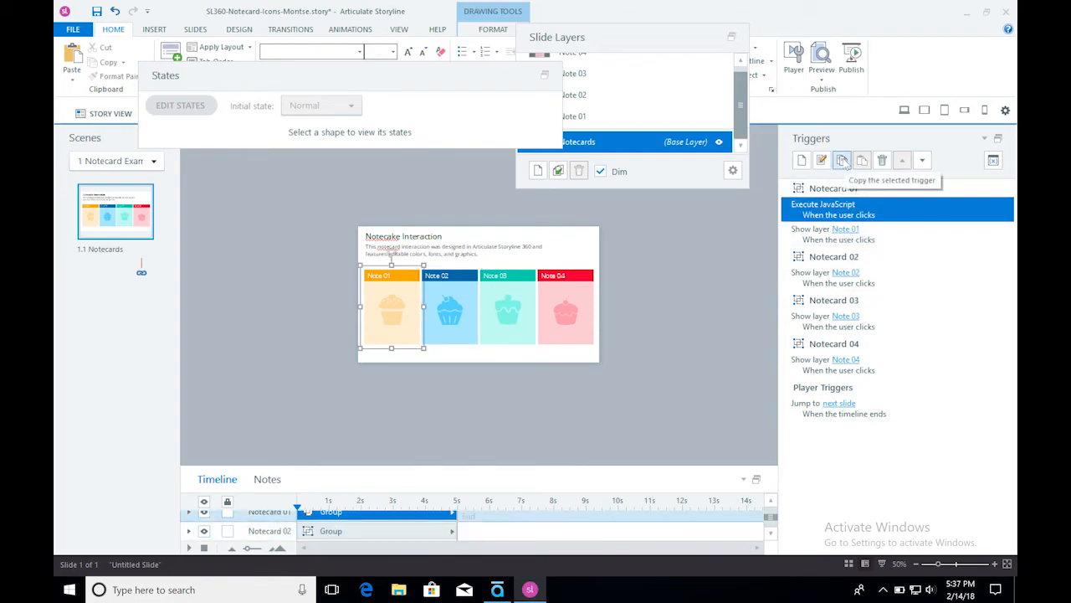
pyautogui.click(809, 282)
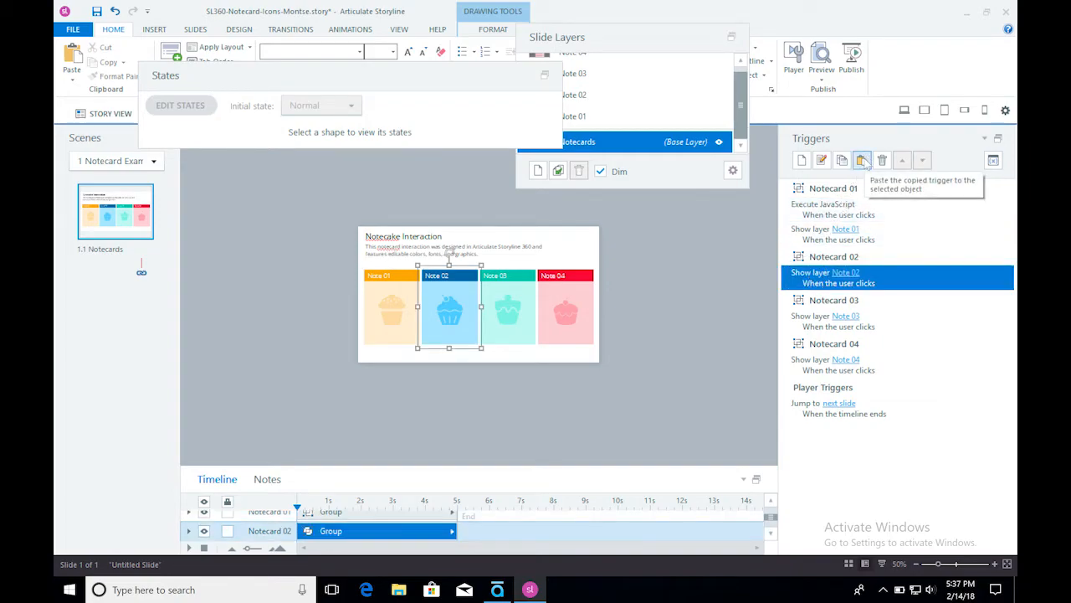
pyautogui.click(862, 160)
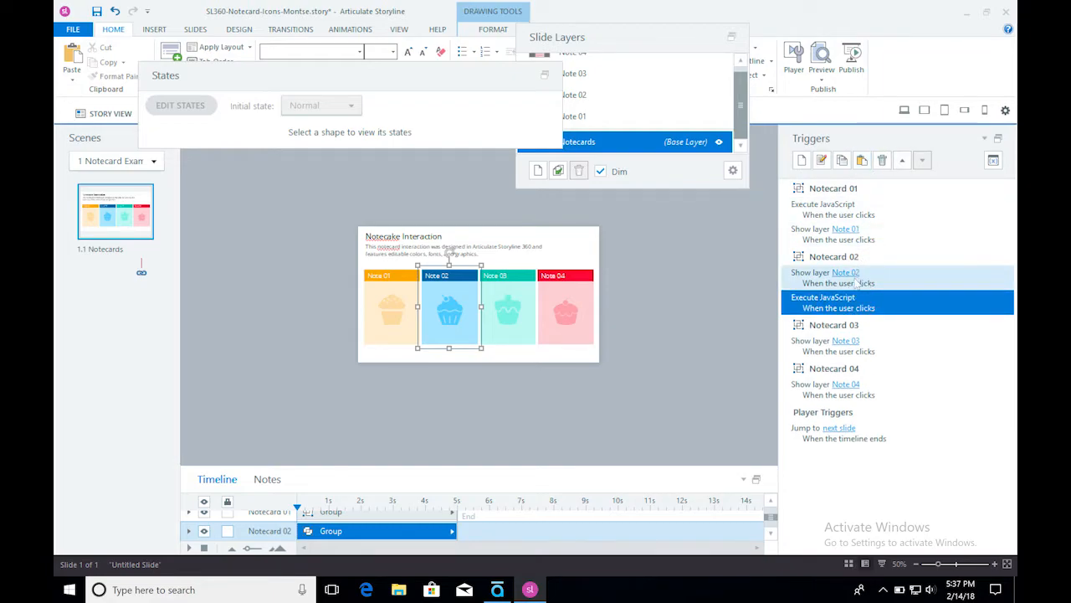
pyautogui.click(902, 160)
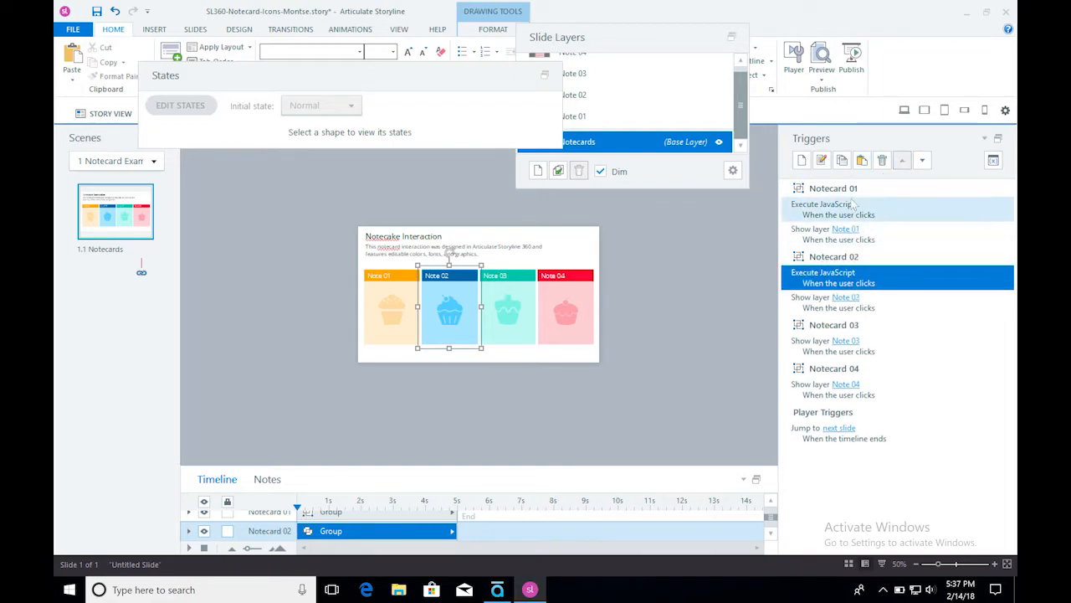
pyautogui.doubleClick(847, 279)
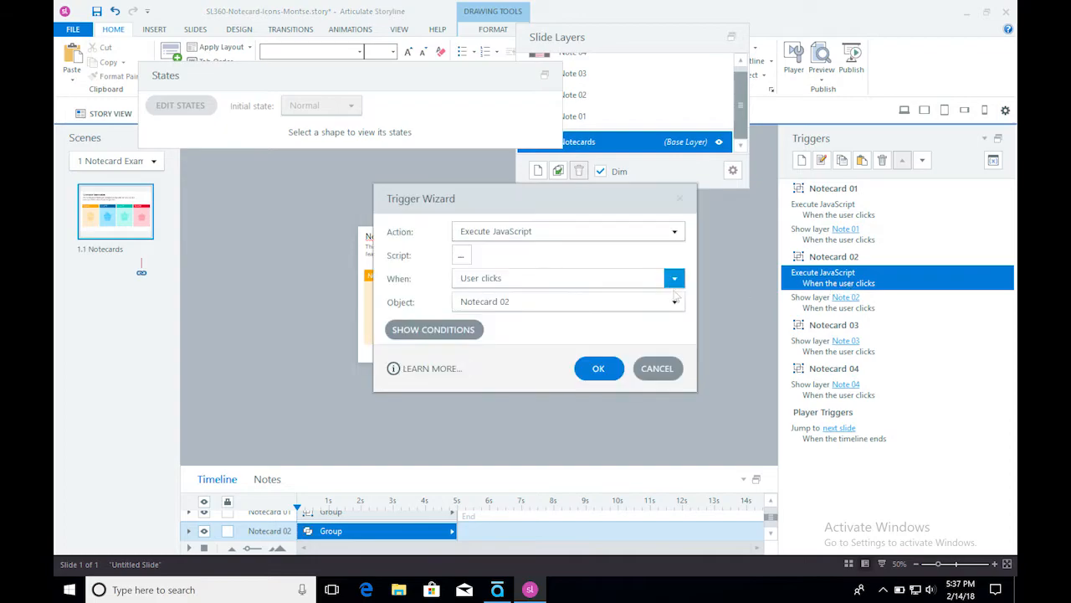
pyautogui.click(462, 255)
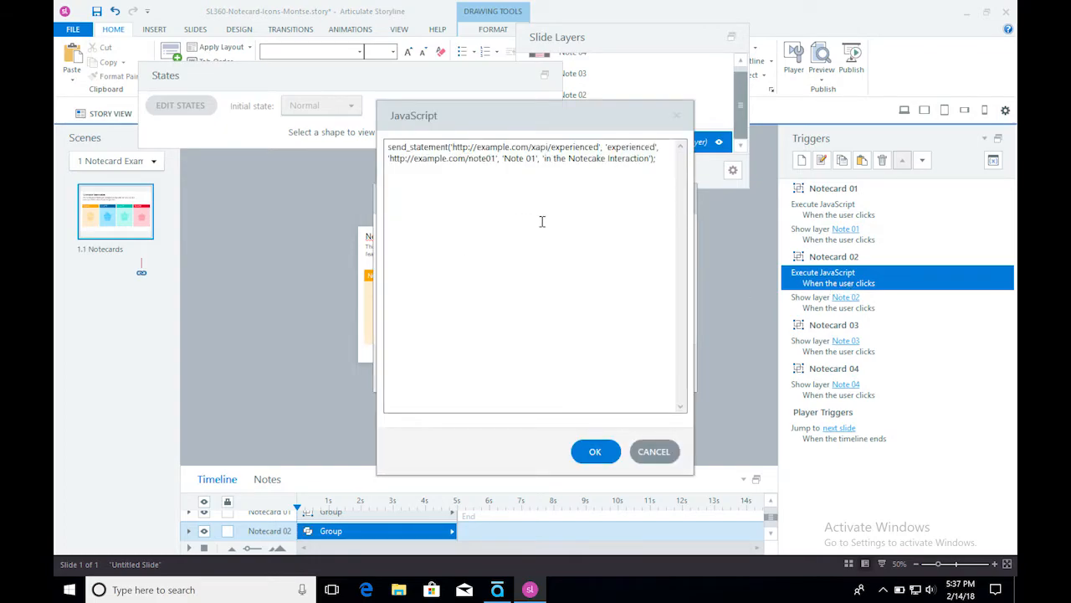
pyautogui.click(494, 158)
pyautogui.press('BackSpace')
pyautogui.write('2')
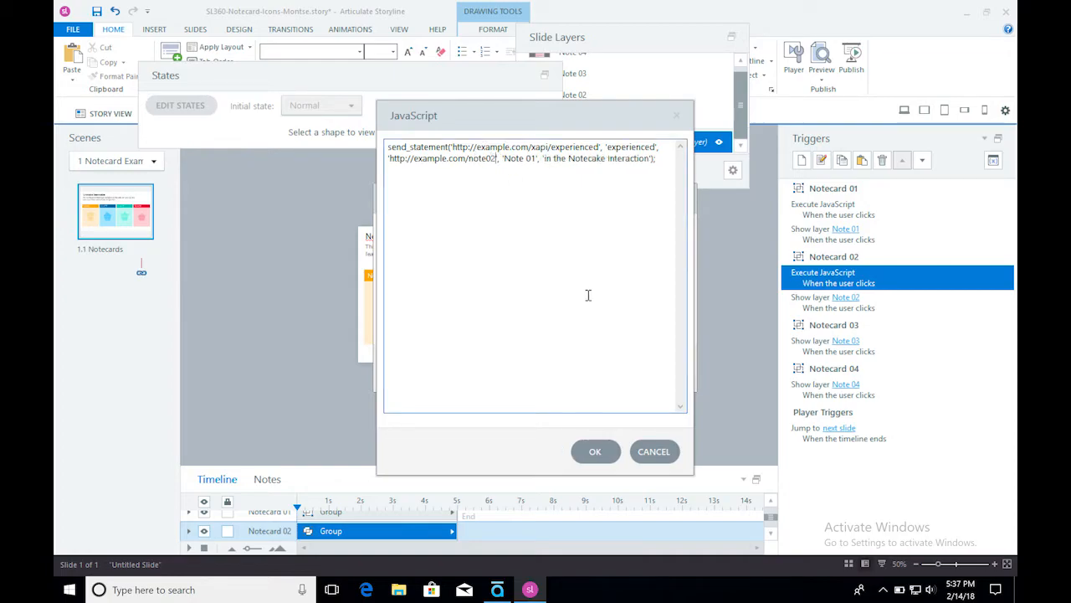
# - Set the activity name in the Notecard 02 script to 'Note 02', check the edited arguments, and save the trigger
pyautogui.click(536, 158)
pyautogui.press('BackSpace')
pyautogui.write('2')
pyautogui.doubleClick(486, 158)
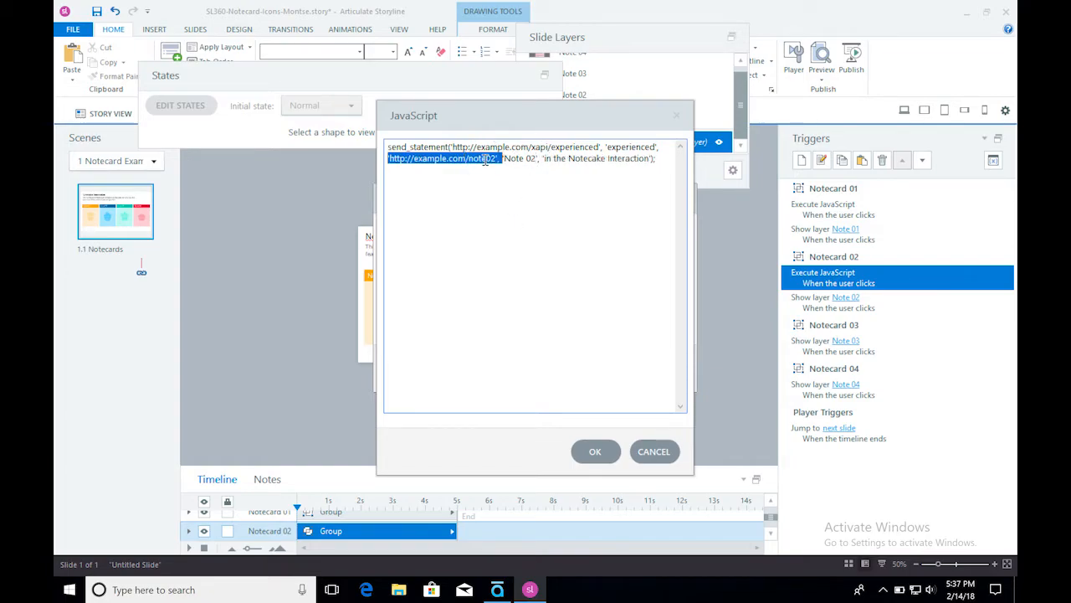
pyautogui.click(529, 161)
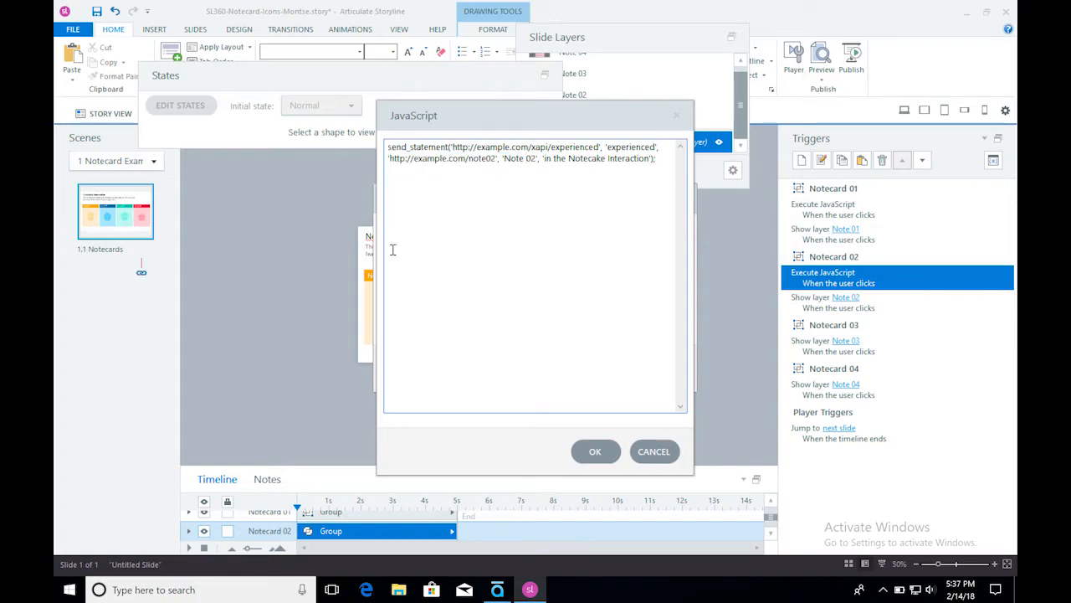
pyautogui.moveTo(534, 158); pyautogui.dragTo(464, 164)
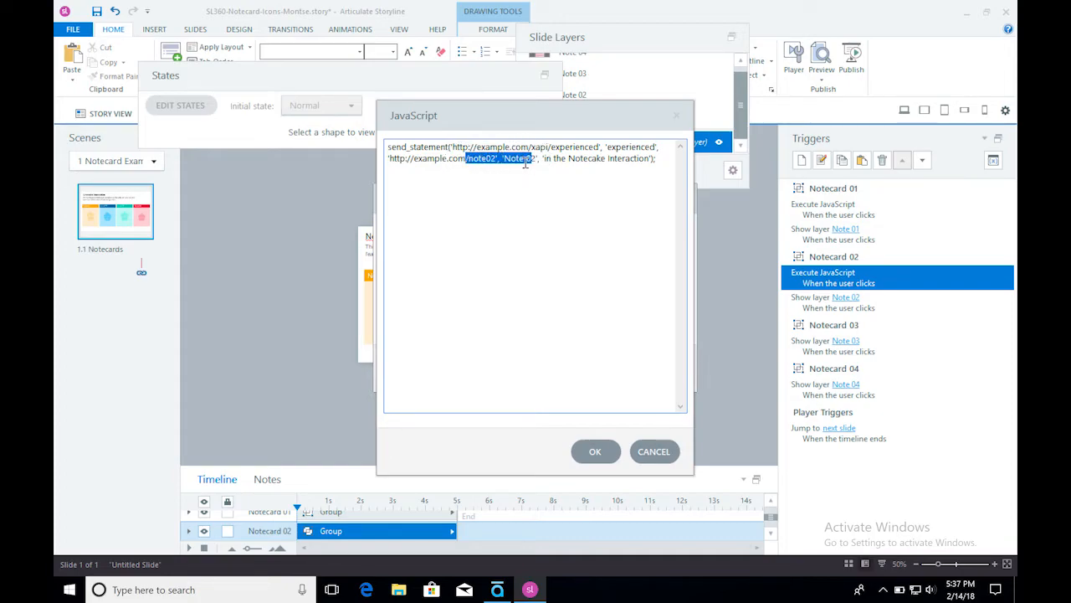
pyautogui.click(583, 159)
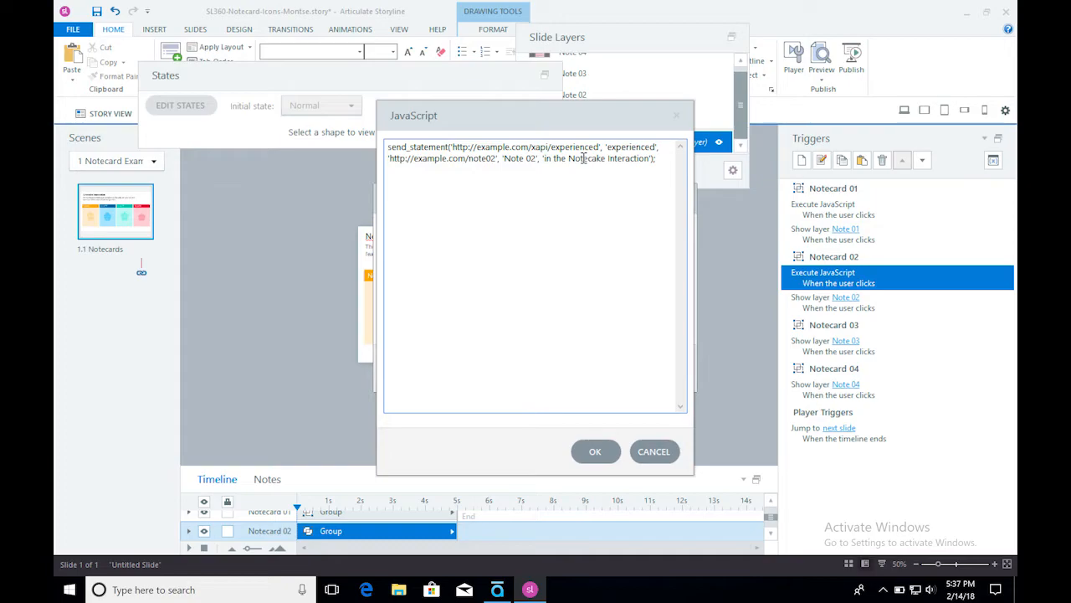
pyautogui.click(595, 451)
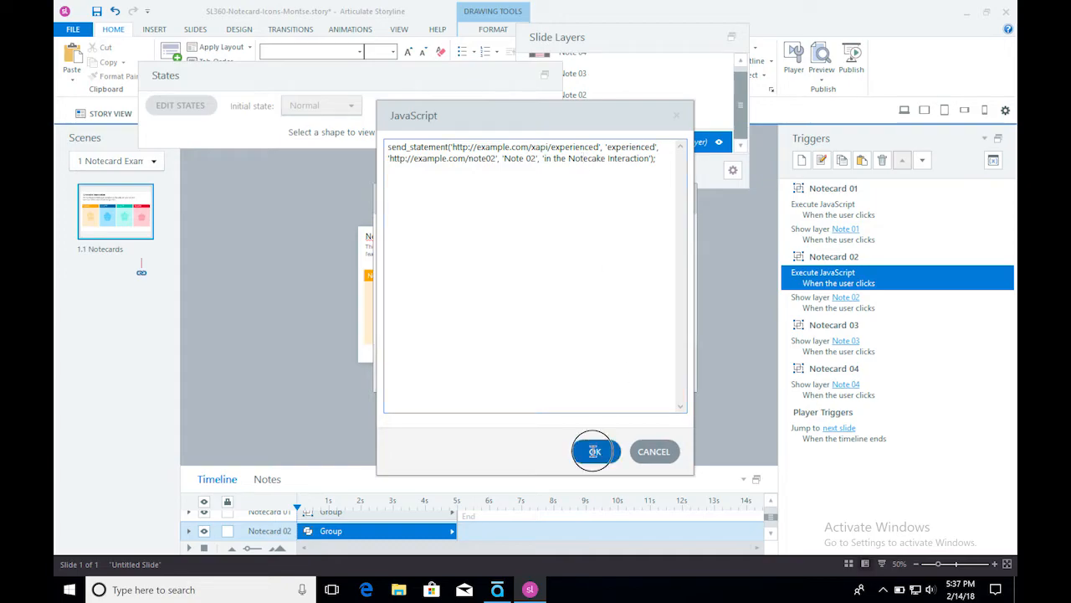
pyautogui.click(613, 369)
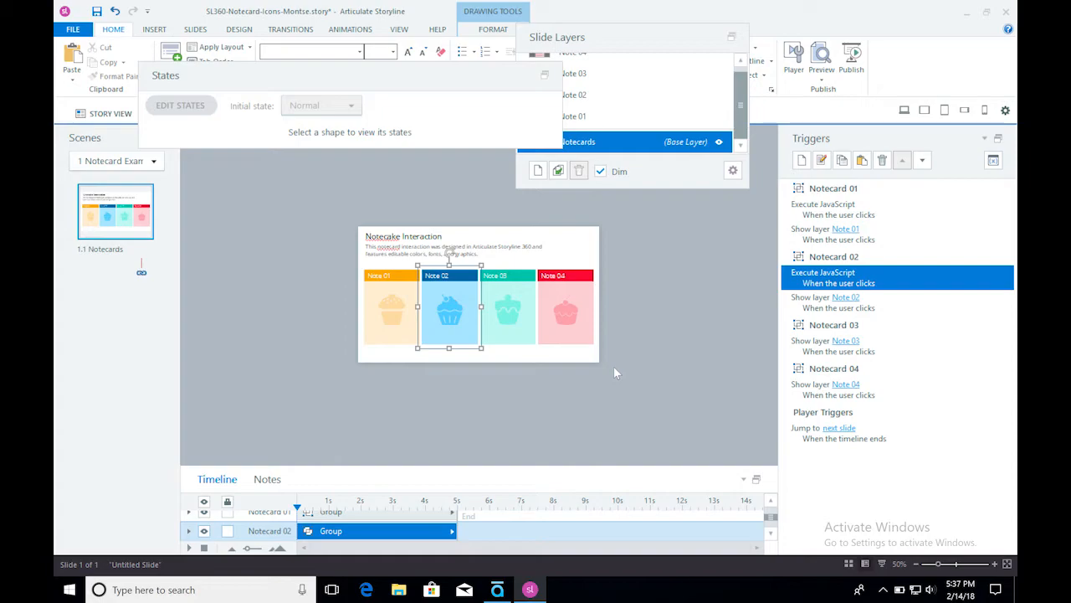
# - Move the floating States panel aside and open the project's Publish settings
pyautogui.moveTo(496, 77); pyautogui.dragTo(693, 97)
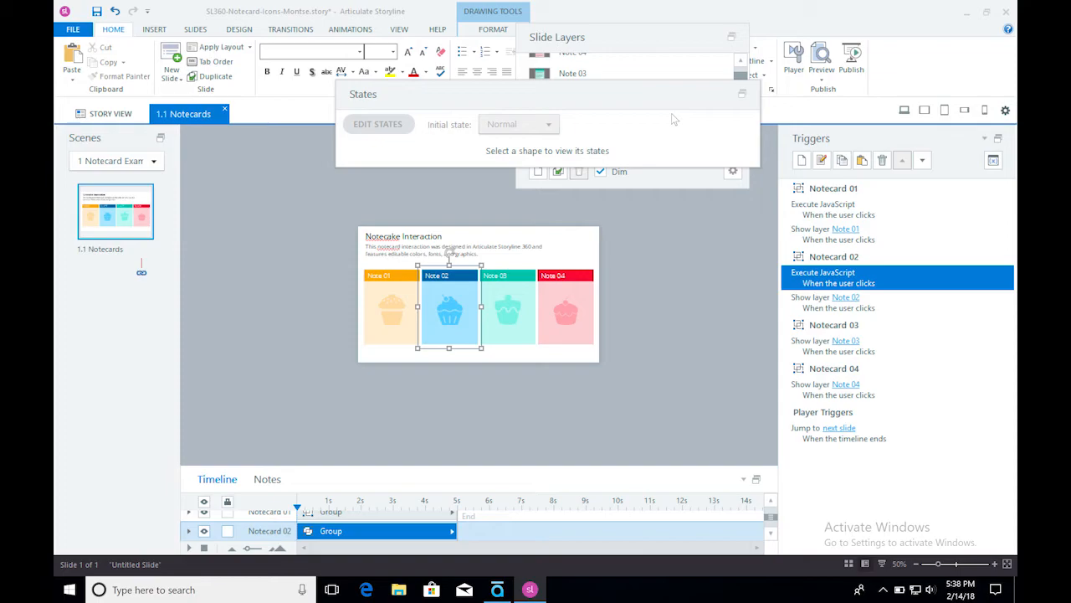
pyautogui.click(77, 30)
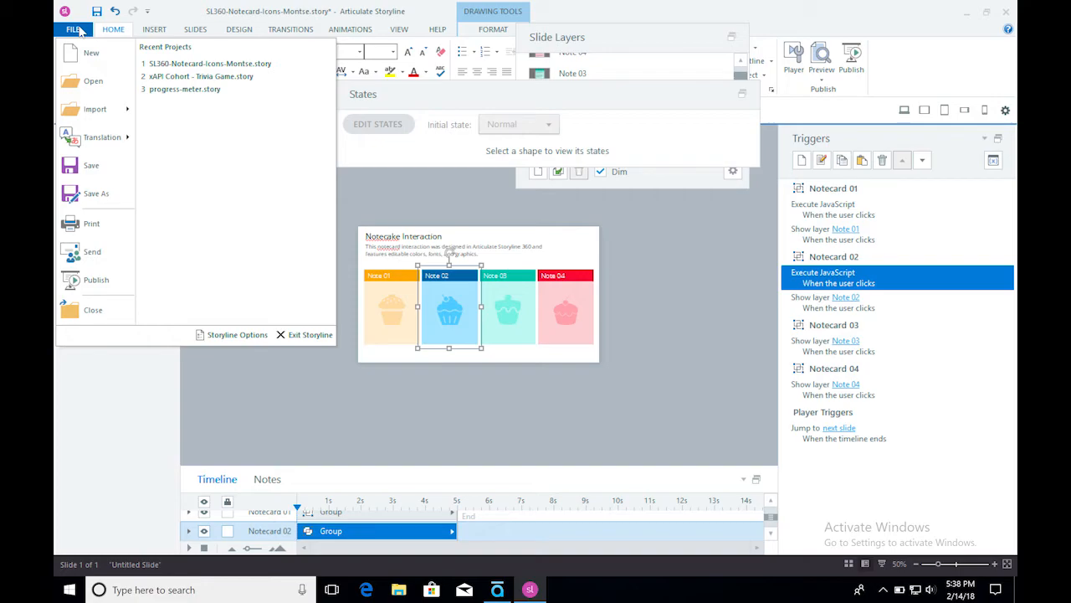
pyautogui.press('Escape')
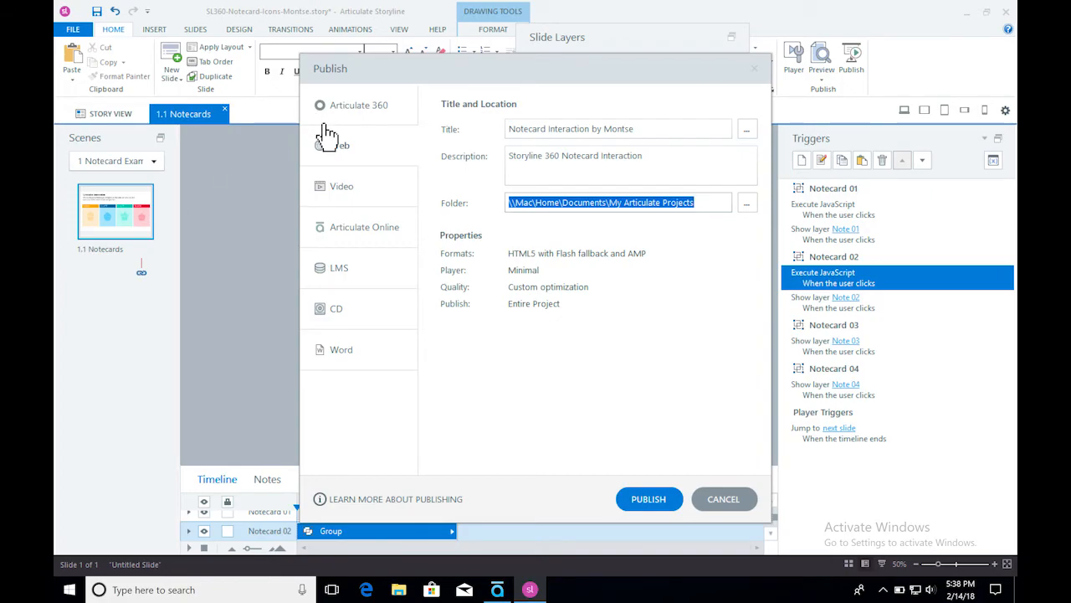
# - Review the LMS output options, including Tin Can API, and return to Web publishing
pyautogui.click(362, 278)
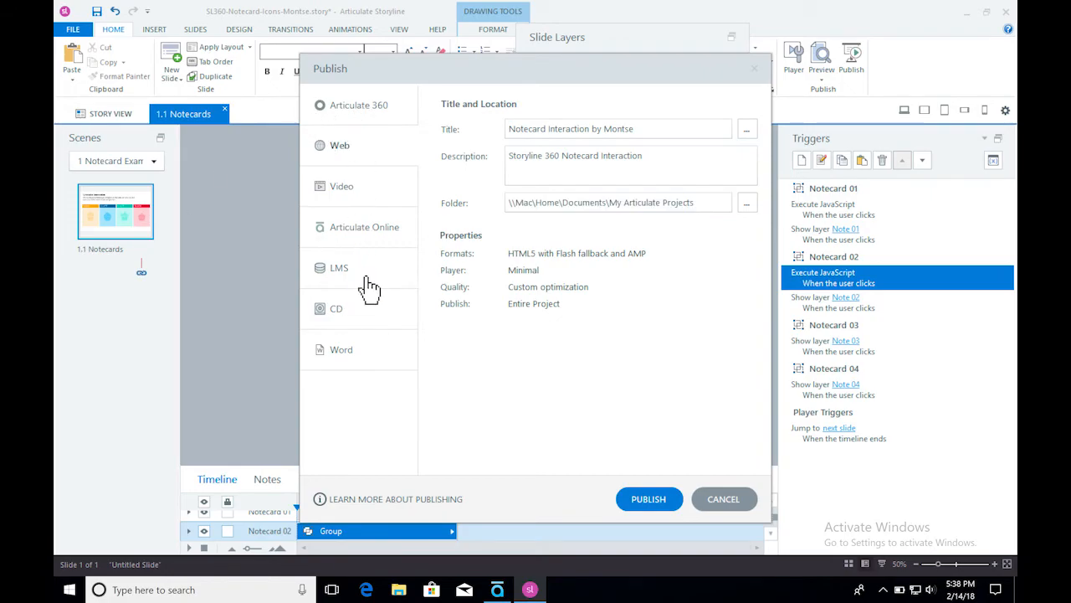
pyautogui.click(594, 380)
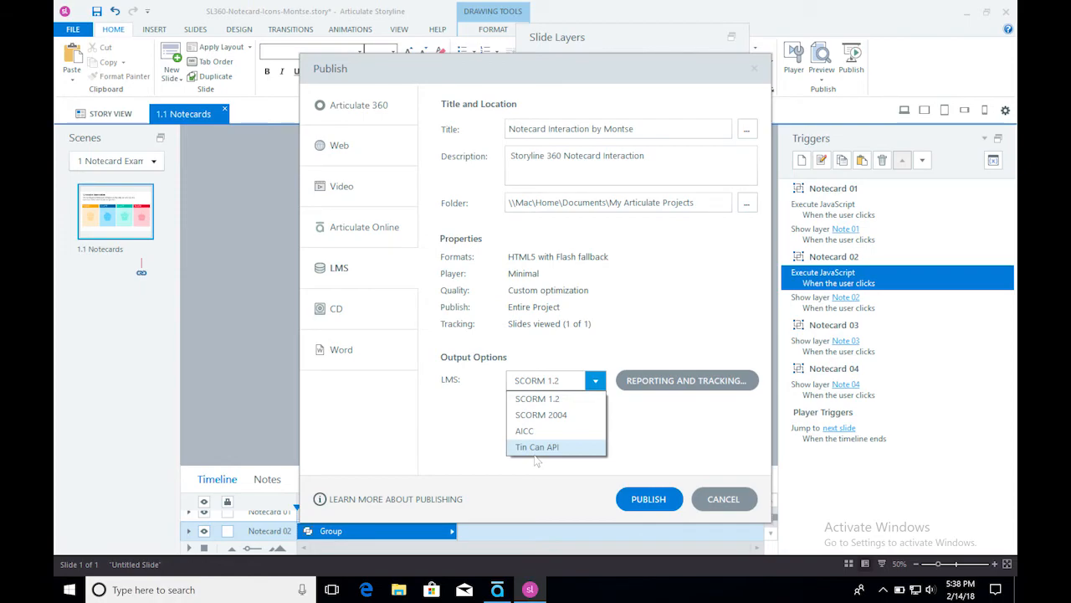
pyautogui.click(369, 281)
pyautogui.click(373, 151)
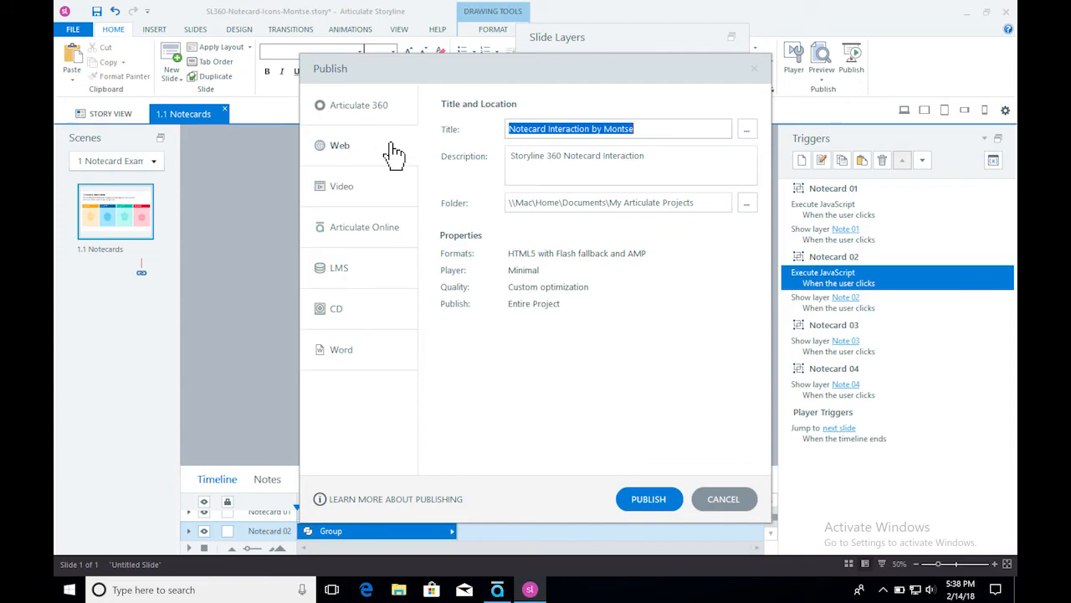
# - Set the web publish format to HTML5 only and publish the project
pyautogui.click(595, 262)
pyautogui.moveTo(497, 219); pyautogui.dragTo(363, 213)
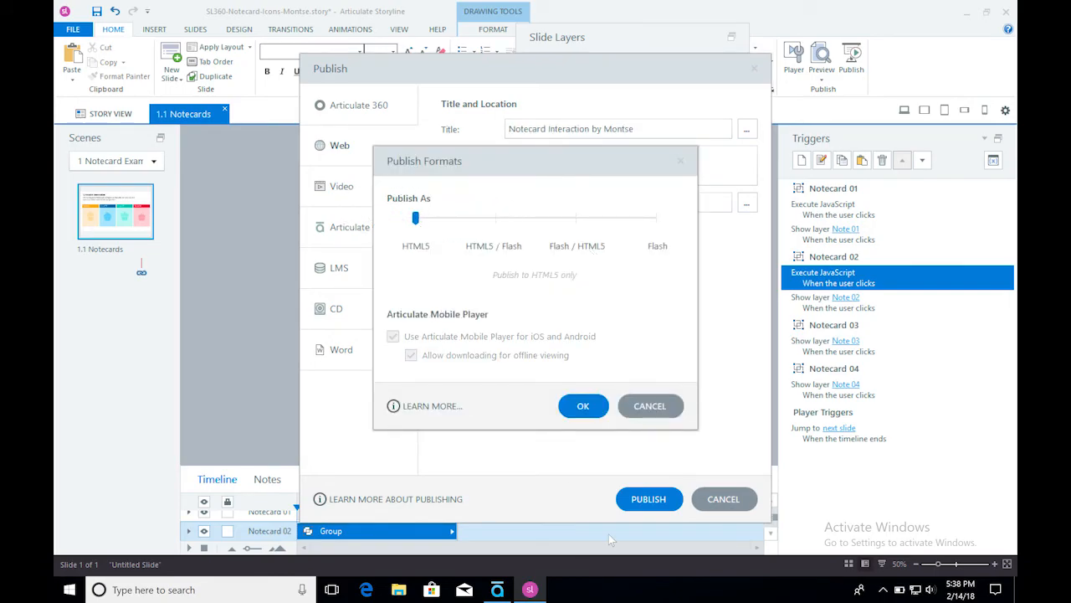
pyautogui.click(577, 408)
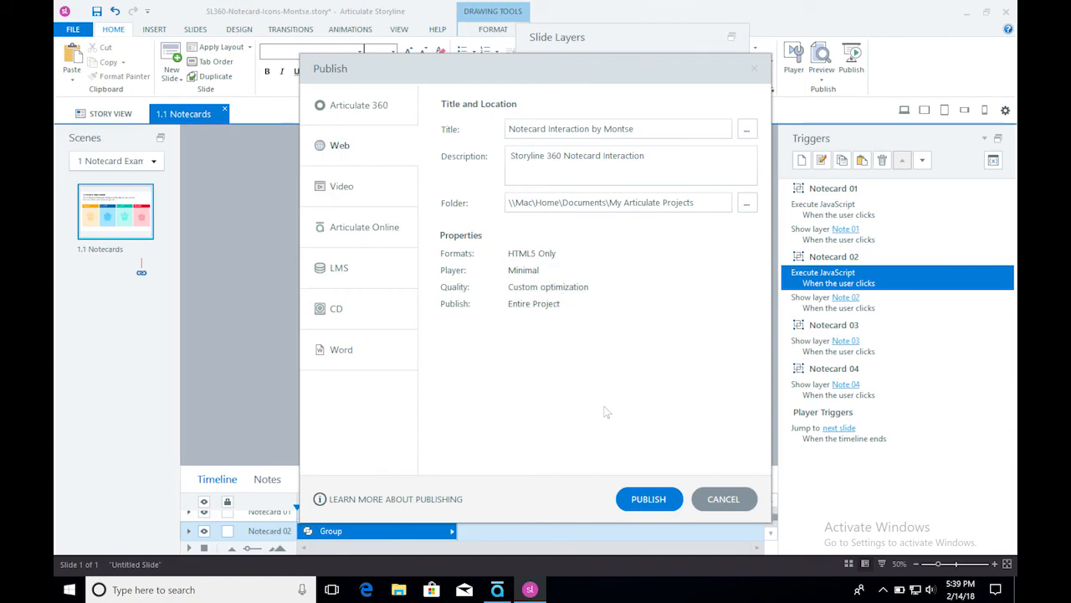
pyautogui.click(657, 505)
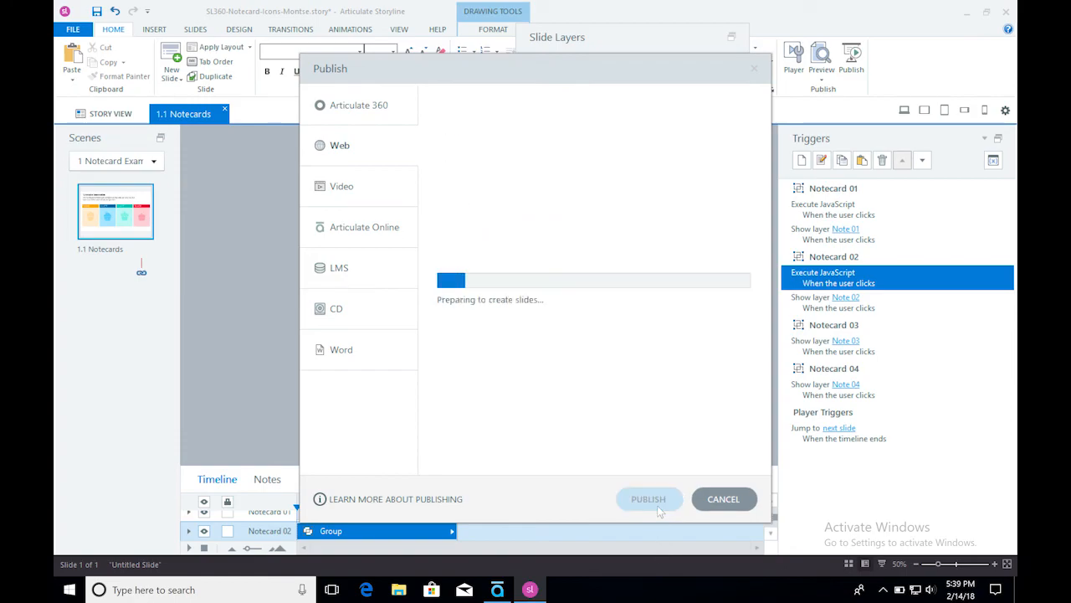